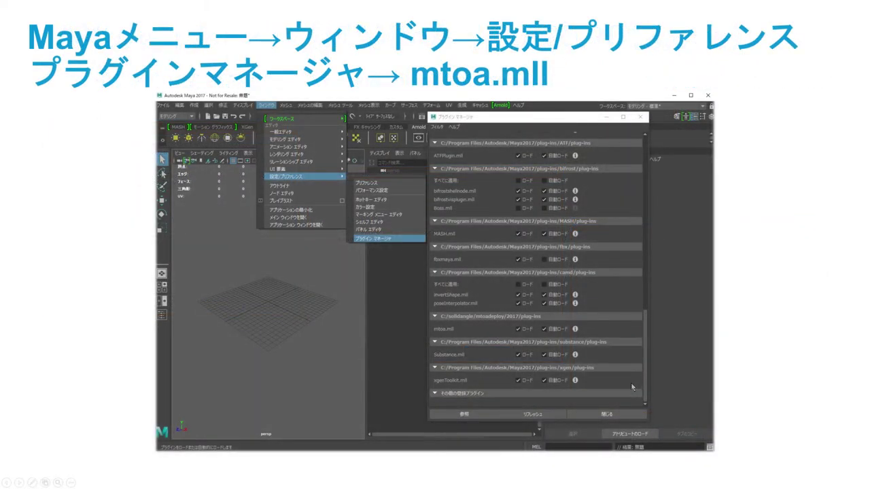
Step: Exit the slideshow to the desktop and move Task Manager clear of the Arnold installer files
key("Escape")
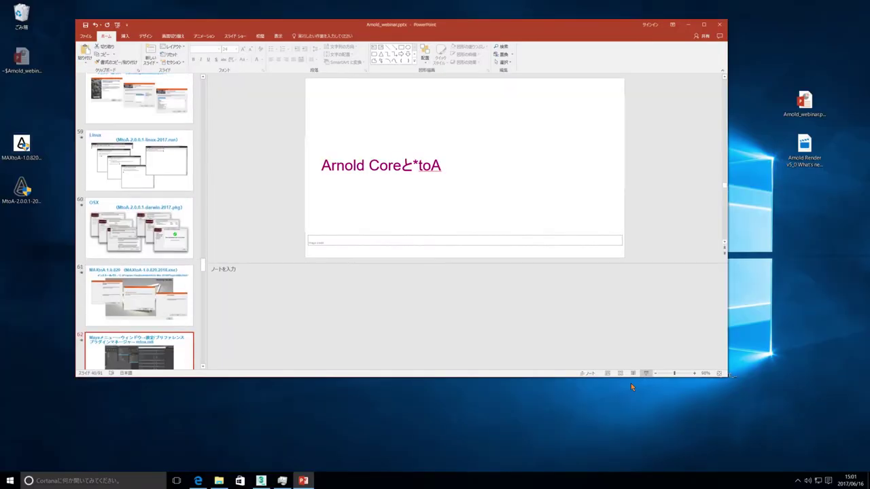
left_click(687, 24)
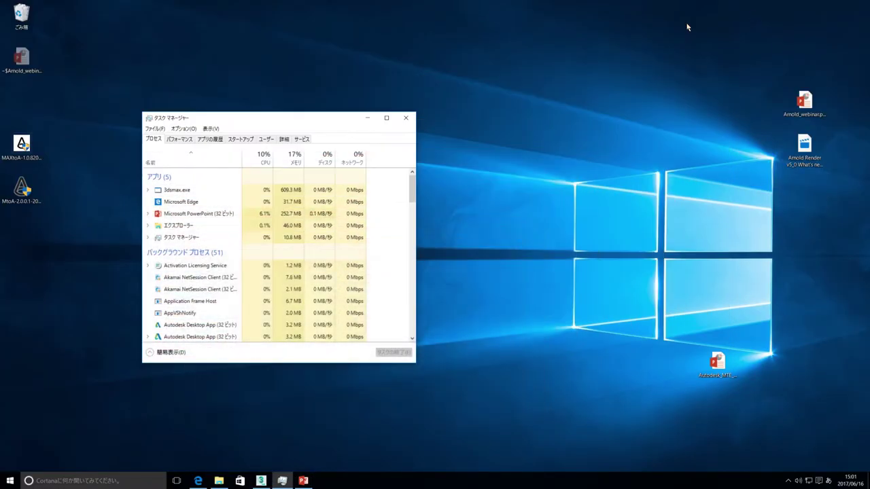
left_click_drag(243, 118, 714, 109)
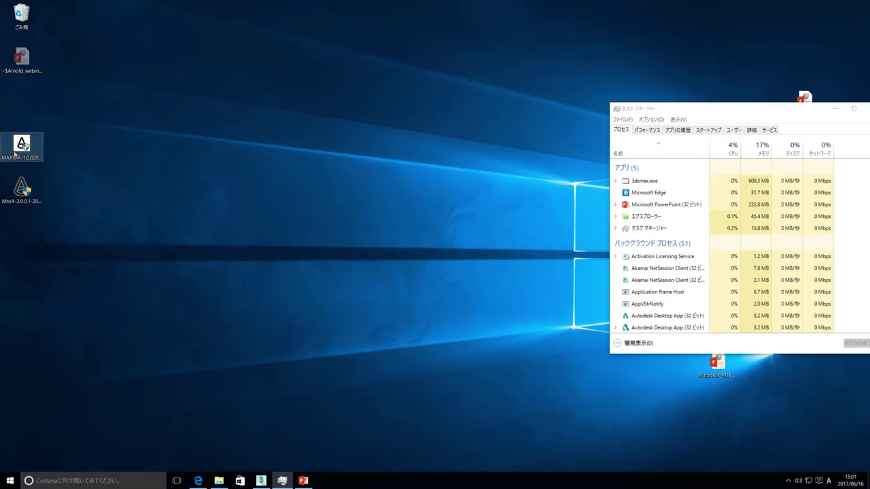
left_click(22, 189)
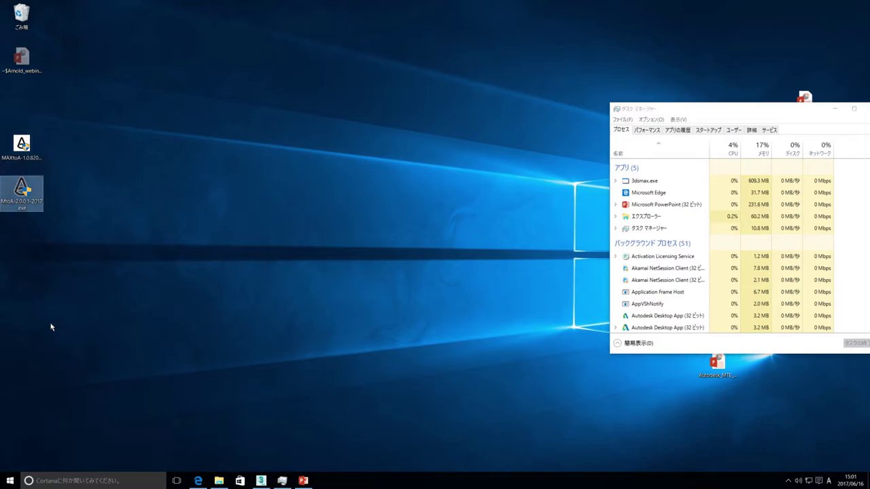
Step: Open the Windows Control Panel's Programs and Features list for uninstalling programs
left_click(9, 480)
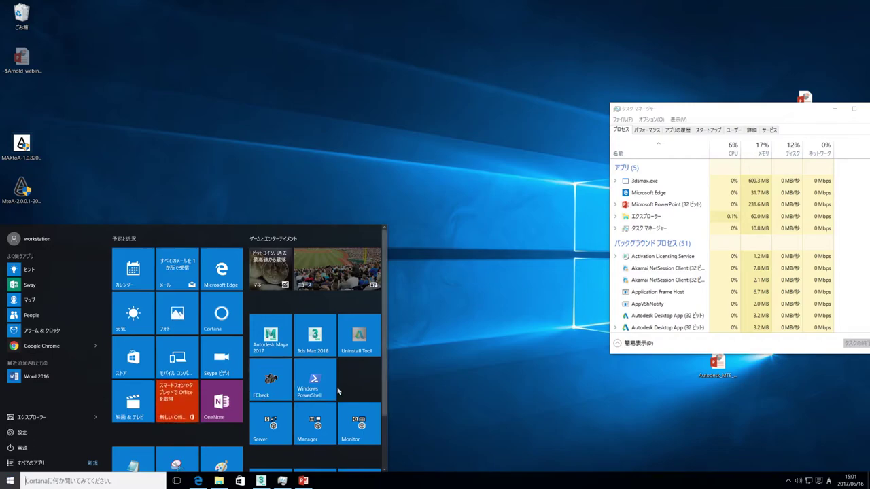
scroll(205, 418, "down", 2)
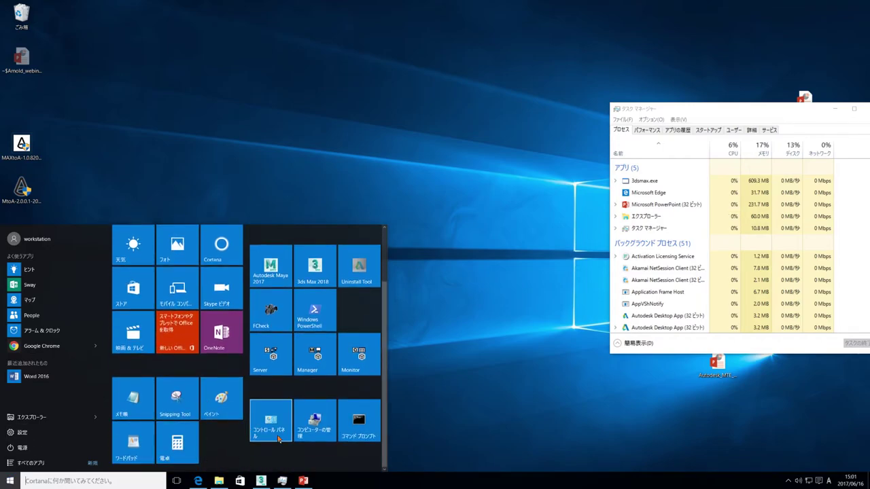
left_click(271, 420)
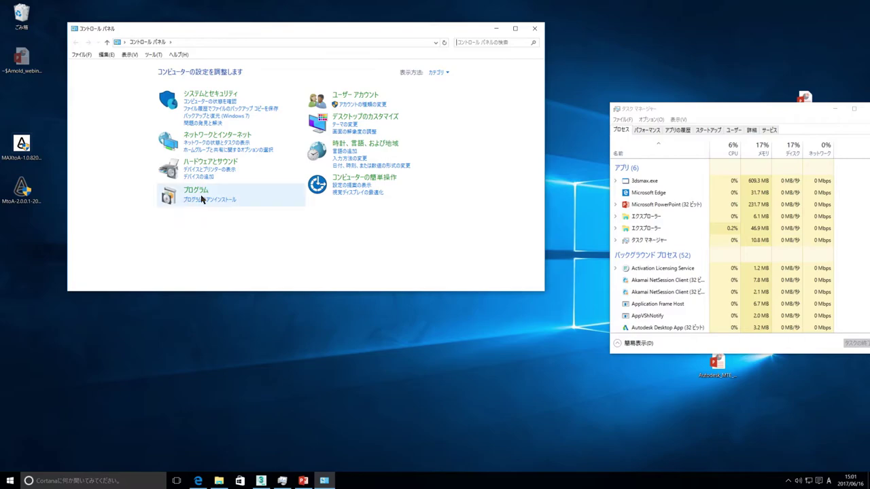
left_click(199, 191)
left_click(211, 79)
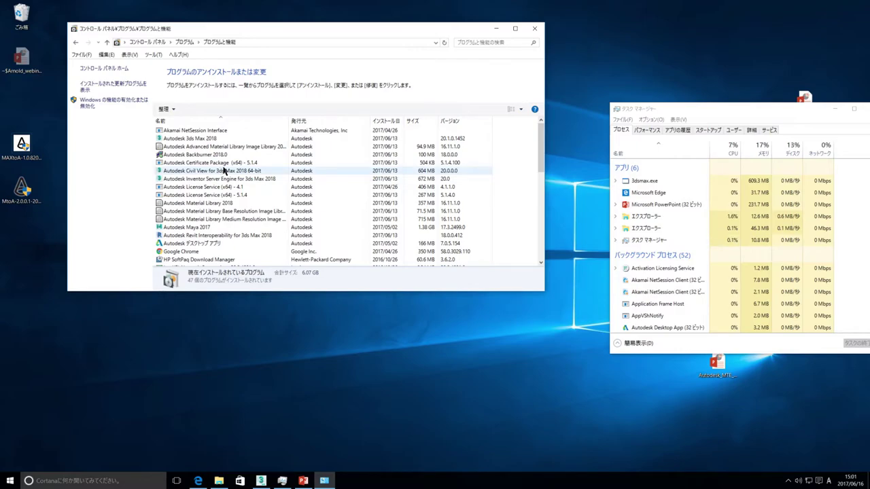
Step: Start uninstalling MAXtoA for 3ds Max 2018 and allow the uninstaller to make changes to the PC
scroll(224, 170, "down", 4)
scroll(224, 169, "down", 4)
scroll(226, 171, "up", 3)
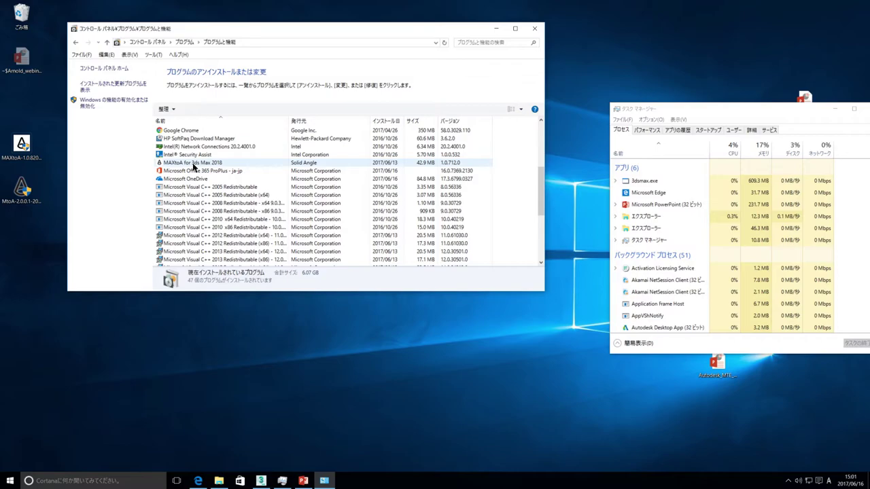
left_click(193, 165)
right_click(193, 166)
left_click(210, 174)
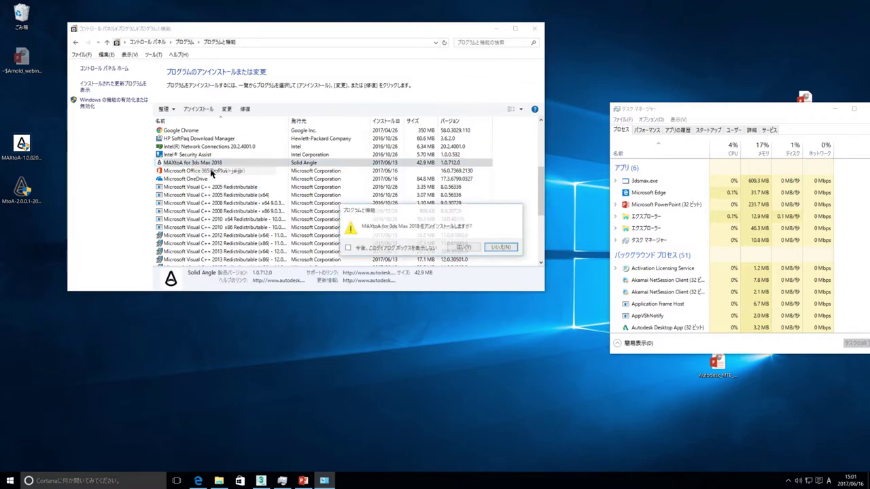
left_click(462, 247)
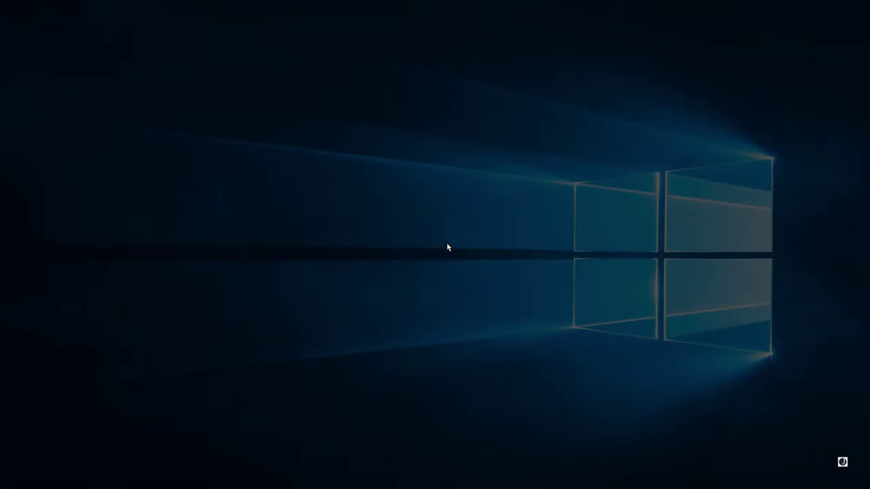
left_click(458, 251)
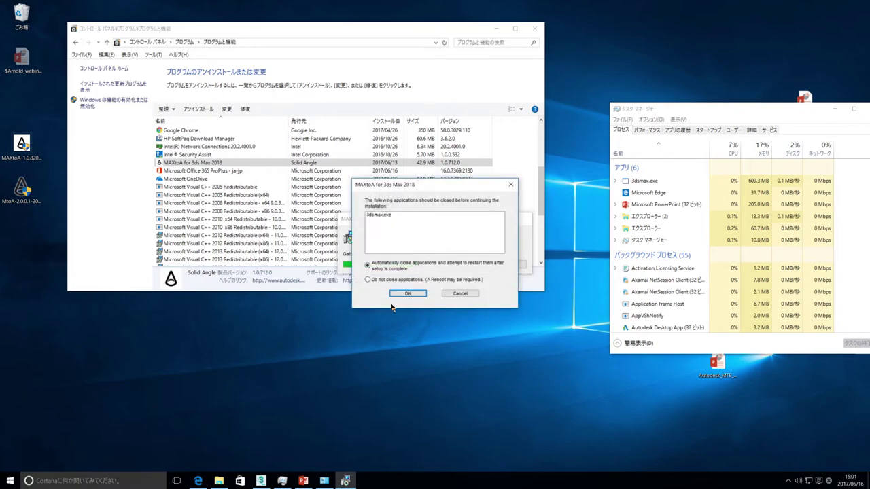
Step: Close 3ds Max and continue the MAXtoA removal with running applications set to close automatically
left_click(260, 480)
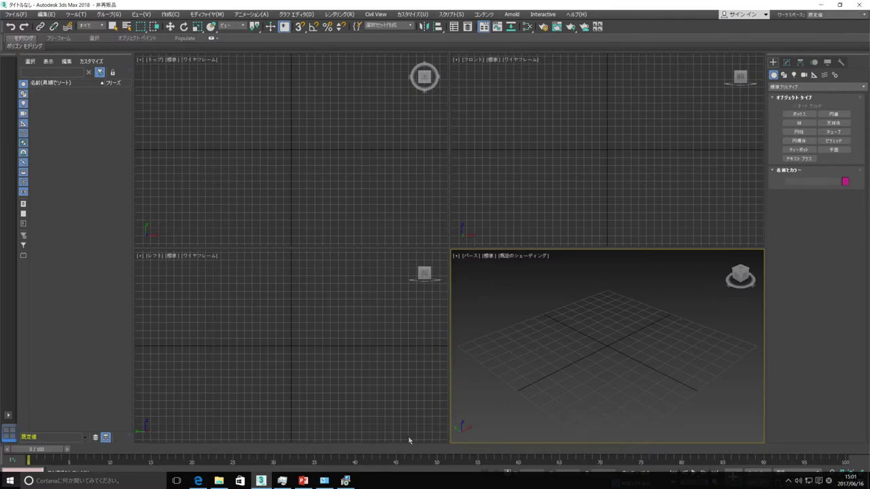
left_click(345, 480)
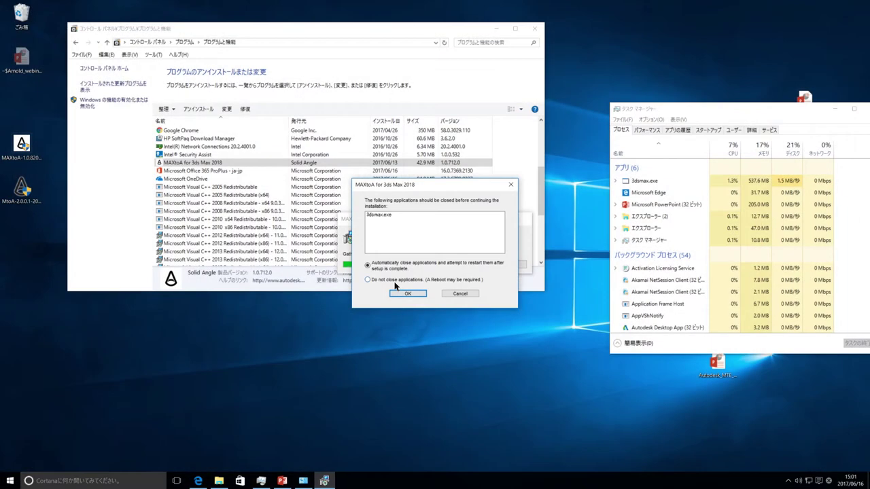
left_click(407, 293)
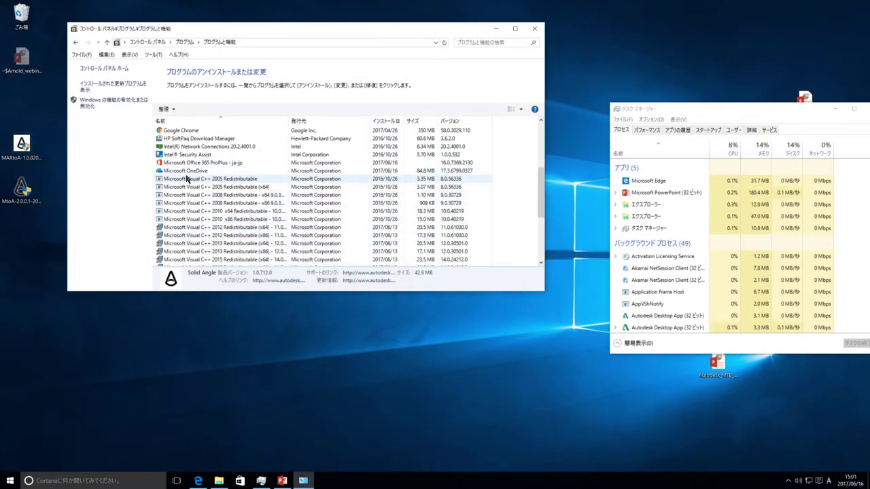
Step: Uninstall MtoA for Maya 2017 and complete its uninstall wizard
scroll(199, 170, "down", 3)
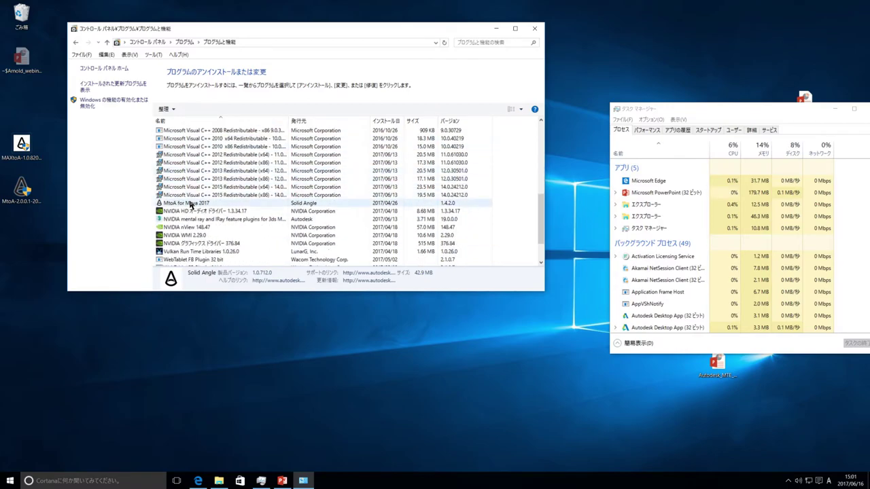
left_click(183, 205)
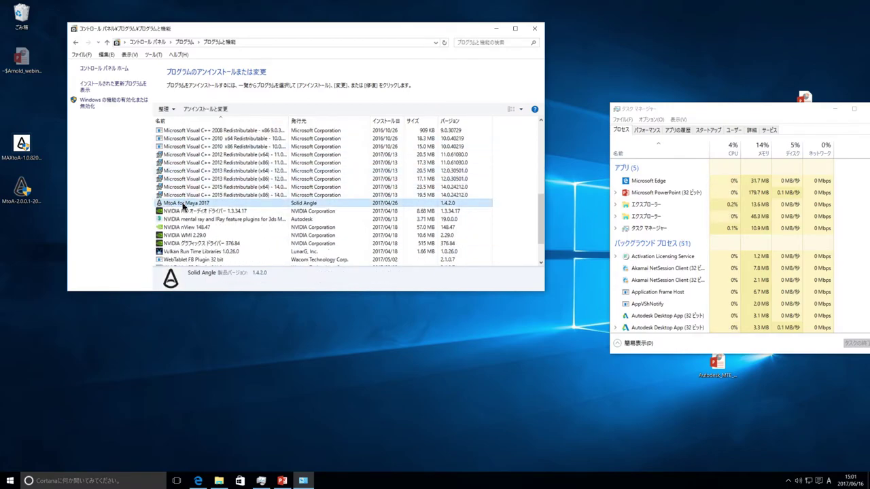
right_click(184, 207)
left_click(221, 210)
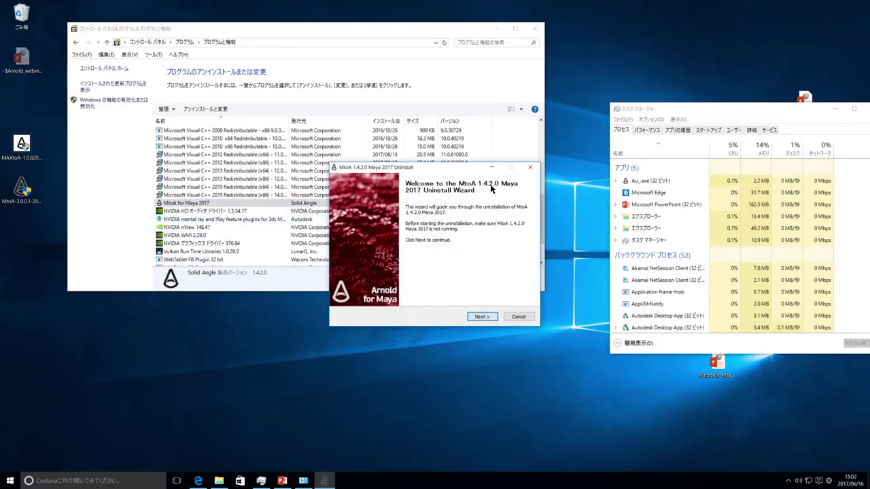
left_click(483, 316)
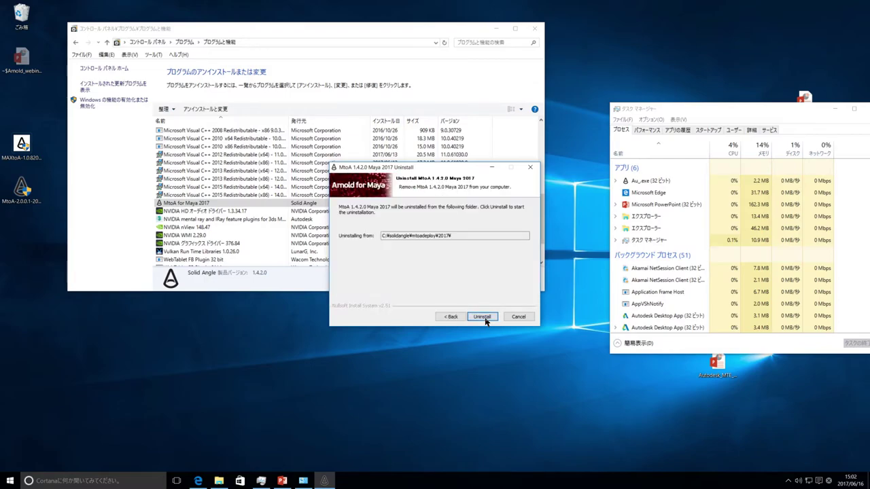
left_click(486, 318)
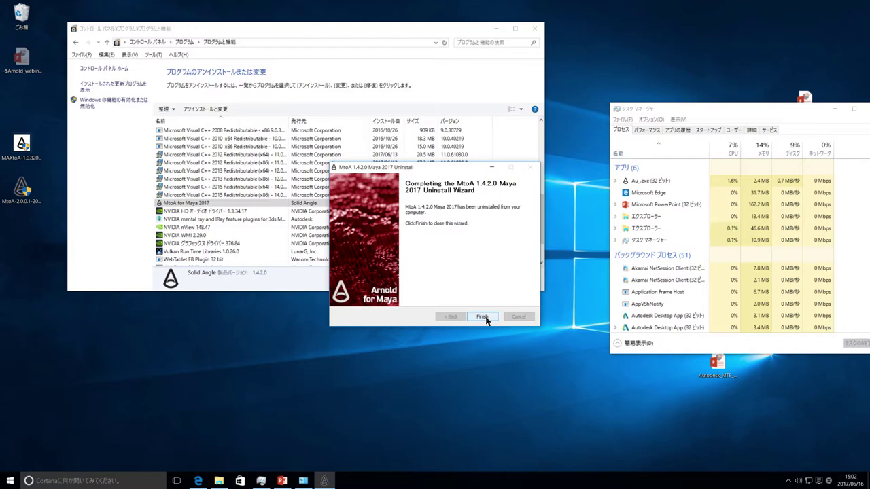
left_click(484, 317)
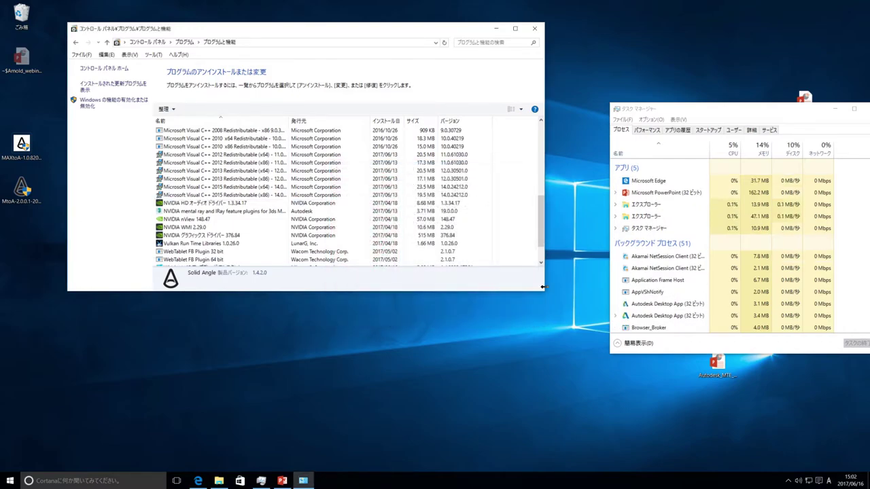
Step: Enlarge and reposition the programs list window, and run the MtoA-2.0.0.1-2017.exe installer as administrator, accepting its license agreement
left_click_drag(543, 292, 510, 371)
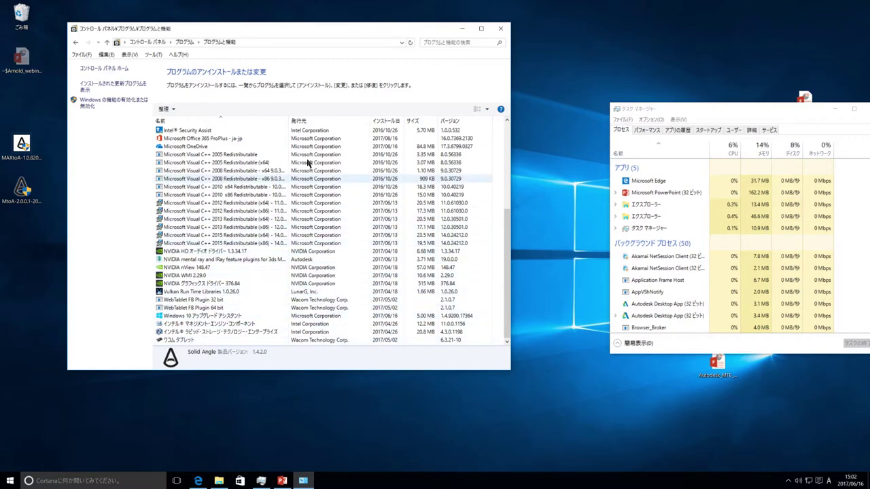
left_click_drag(233, 27, 305, 91)
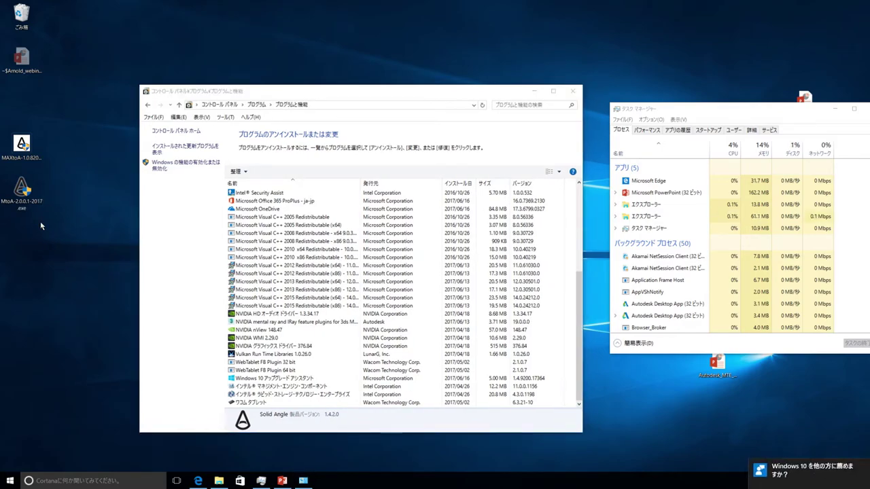
right_click(23, 194)
left_click(57, 210)
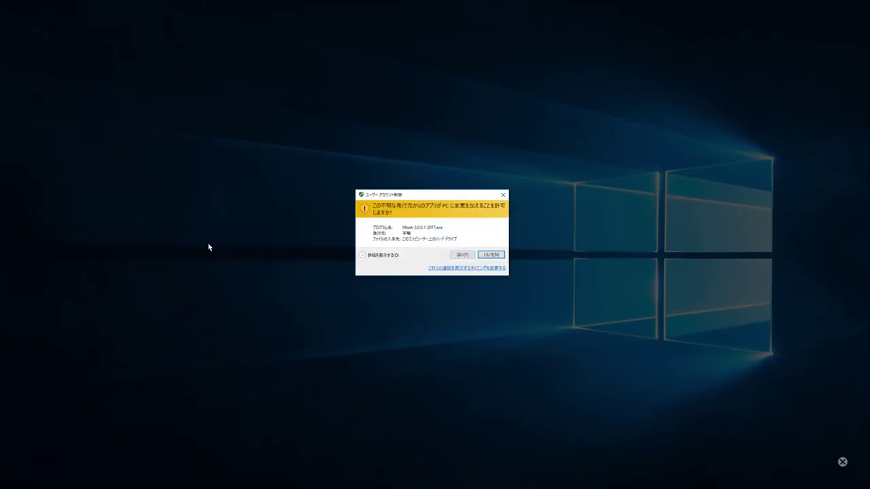
left_click(465, 256)
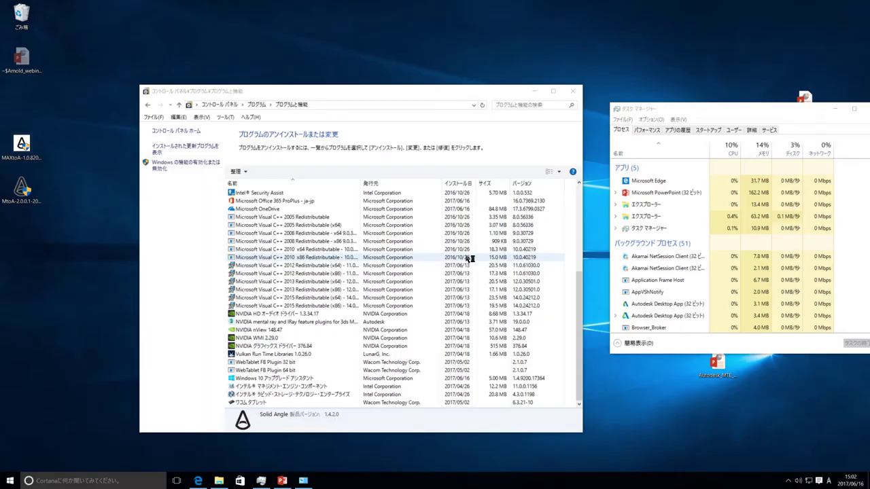
left_click(480, 319)
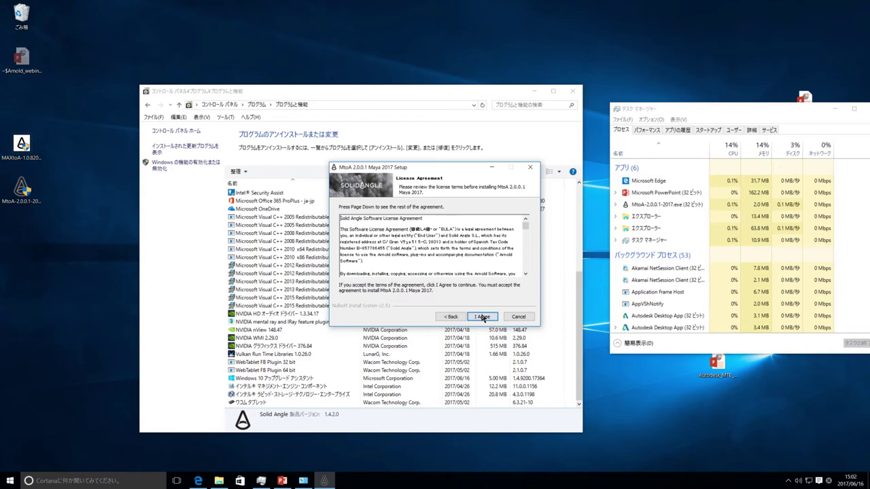
left_click(487, 319)
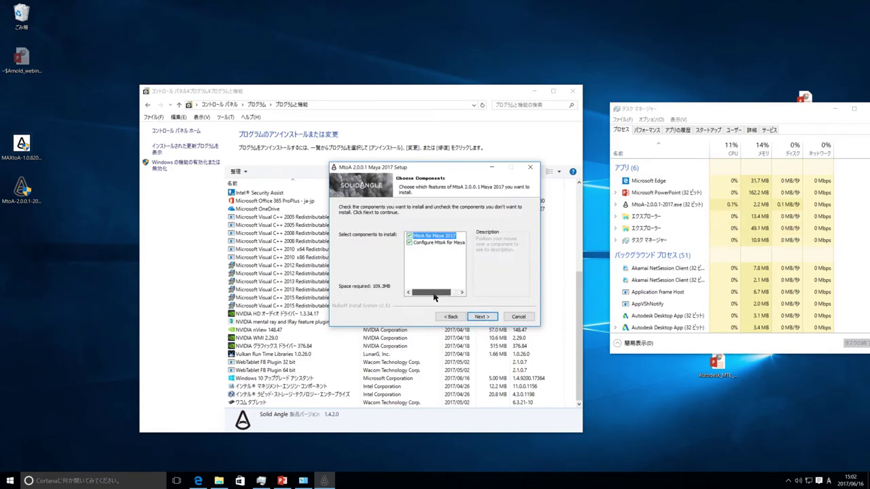
Step: Install MtoA 2.0.0.1 with both the MtoA for Maya 2017 and Configure MtoA for Maya components in the default destination folder
mouse_move(429, 240)
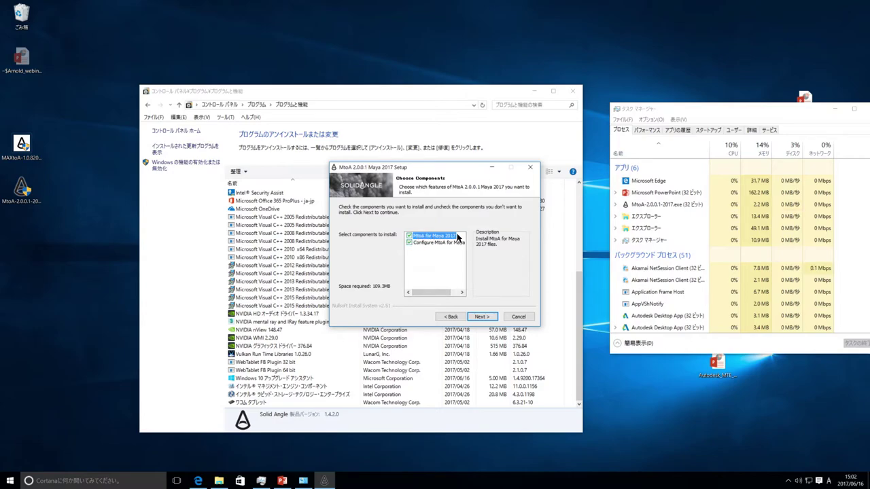
left_click(430, 244)
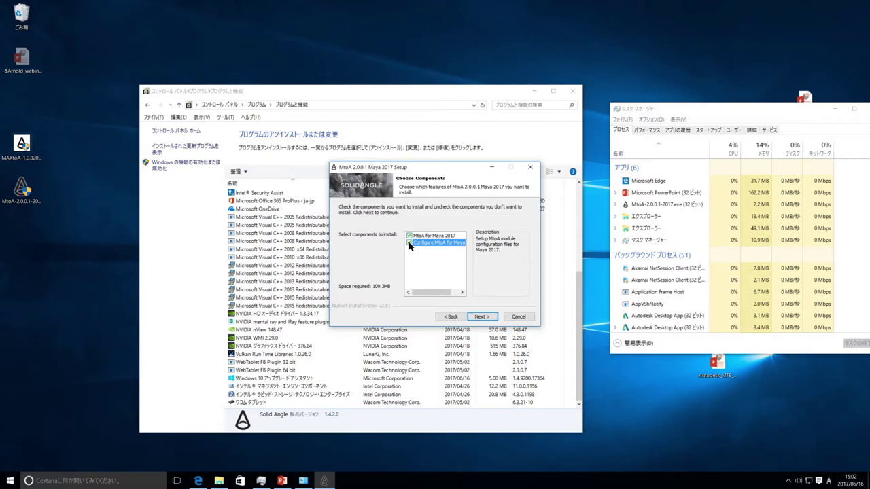
left_click(409, 243)
left_click(409, 243)
left_click(482, 317)
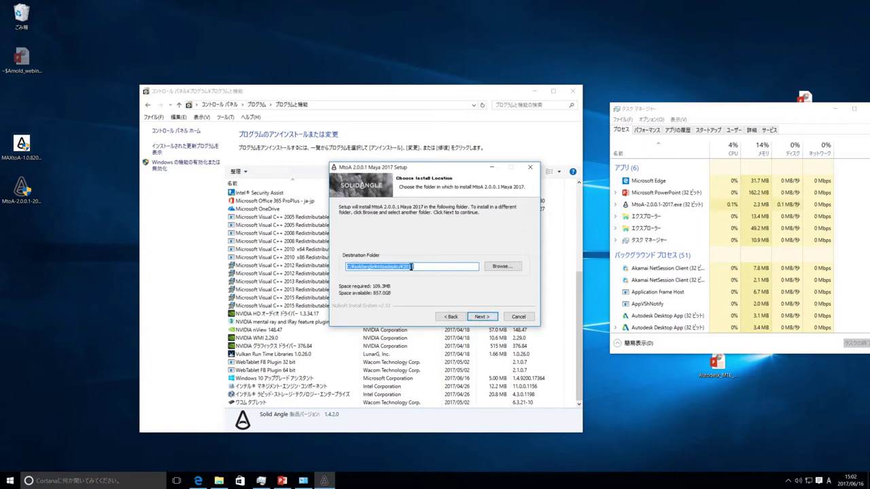
left_click(478, 316)
left_click(479, 318)
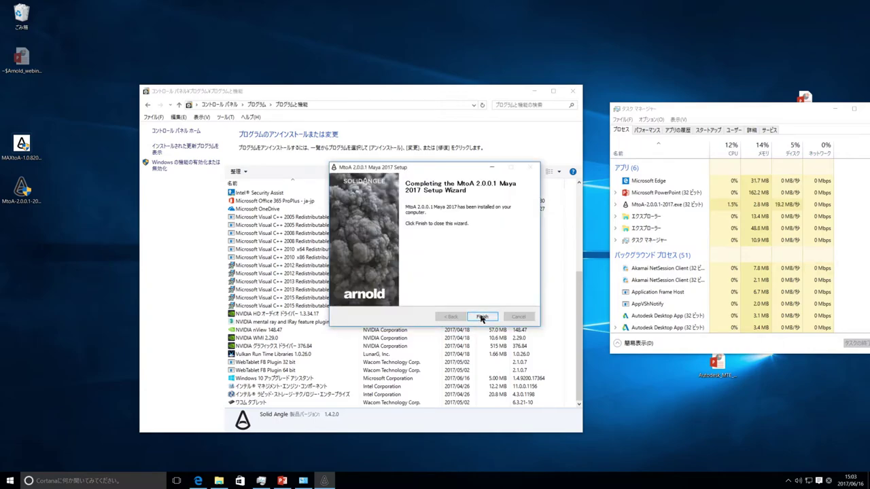
left_click(481, 316)
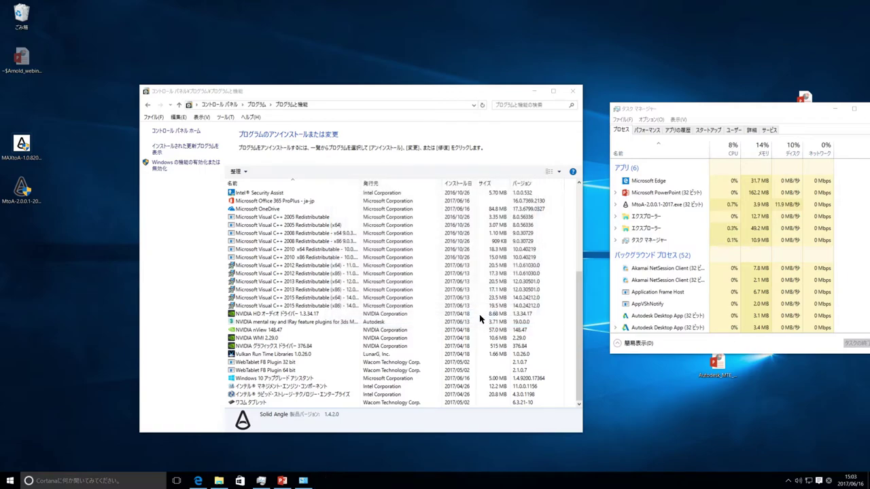
Step: Run the MAXtoA-1.0.820.2018.exe installer as administrator and allow it to make changes to the PC
right_click(15, 150)
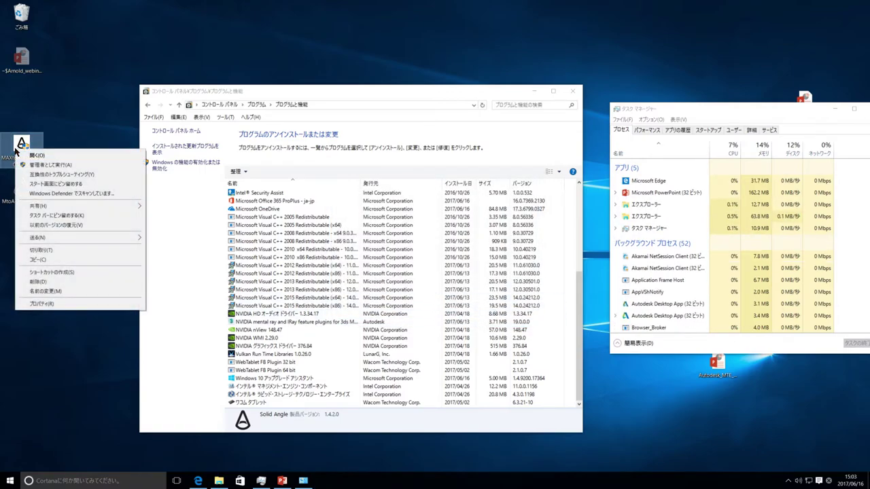
left_click(54, 166)
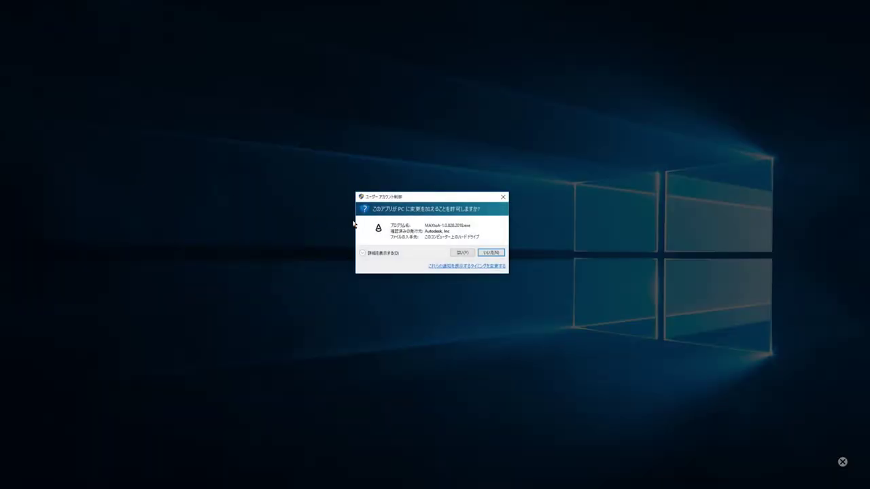
left_click(461, 254)
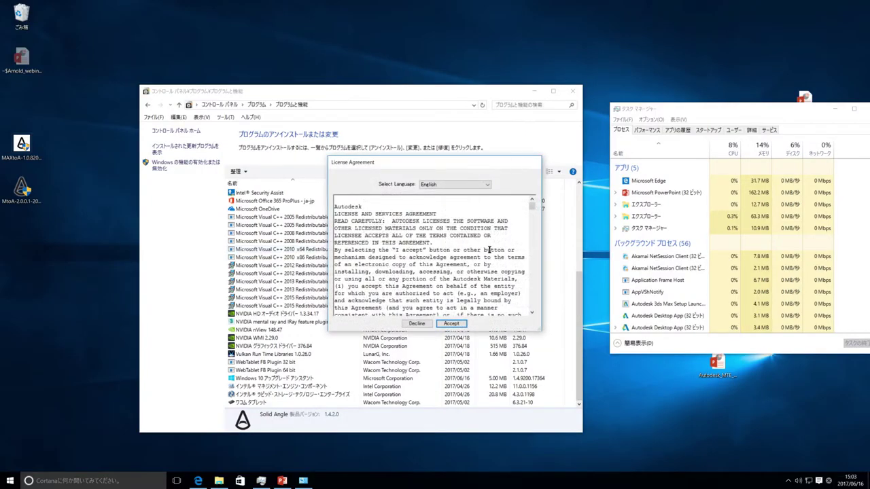
Step: Accept the license agreement, complete the MAXtoA for 3ds Max 2018 setup, and minimize the programs list window
left_click(451, 324)
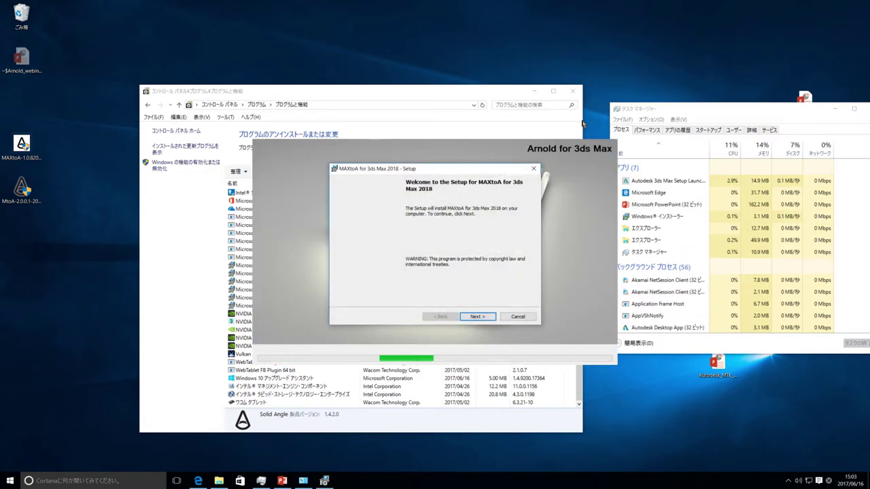
left_click(479, 317)
left_click(479, 317)
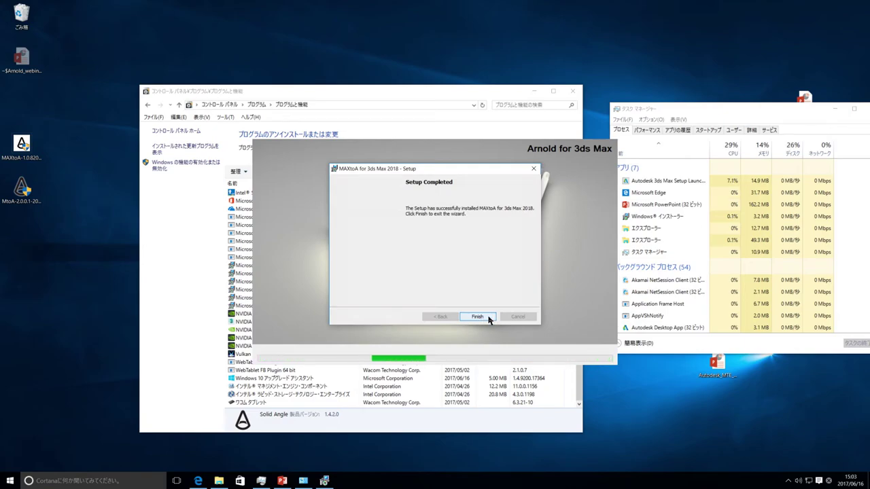
left_click(488, 317)
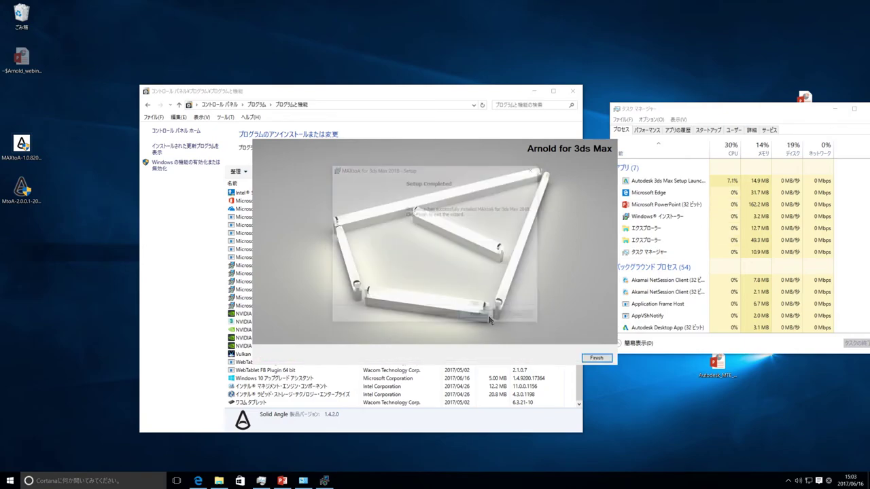
left_click(596, 359)
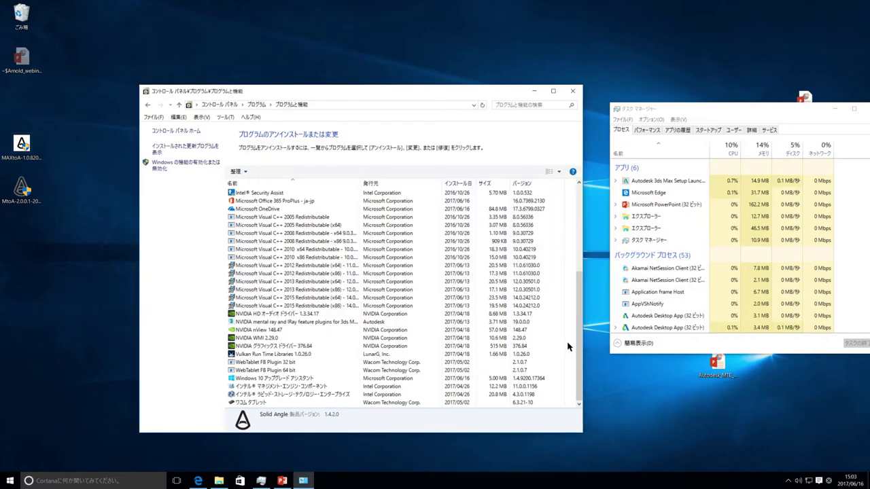
left_click(534, 92)
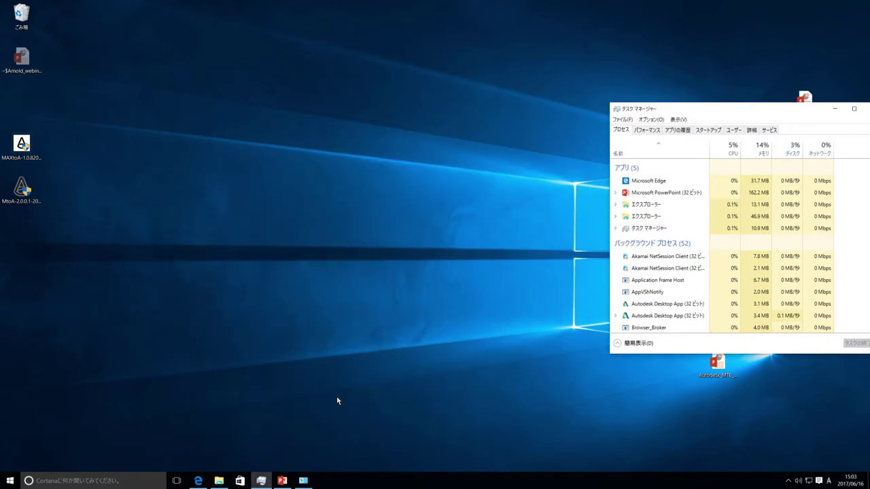
Step: Switch to PowerPoint, present the slide on finding mtoa.mll in Maya's Plug-in Manager, and minimize the presentation
left_click(281, 481)
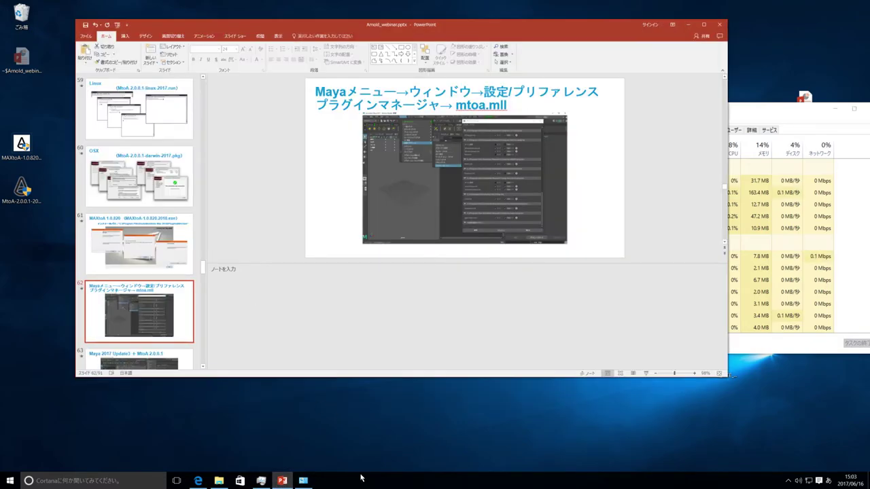
left_click(646, 374)
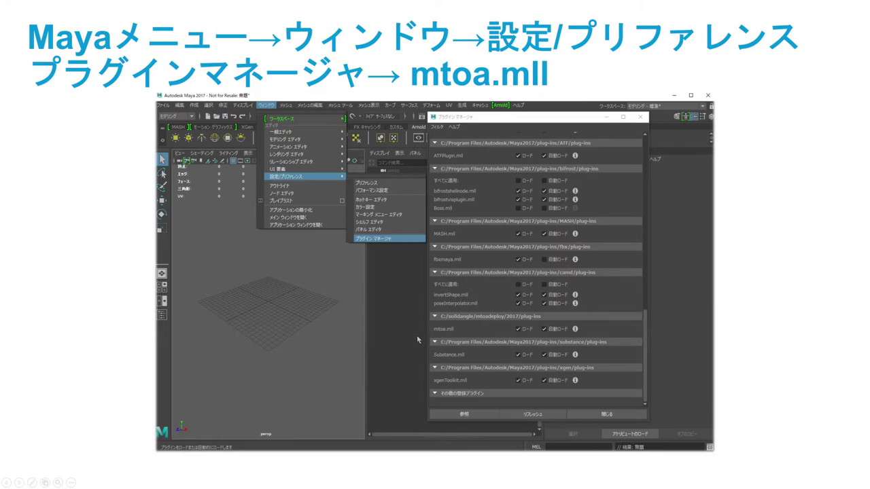
key("Escape")
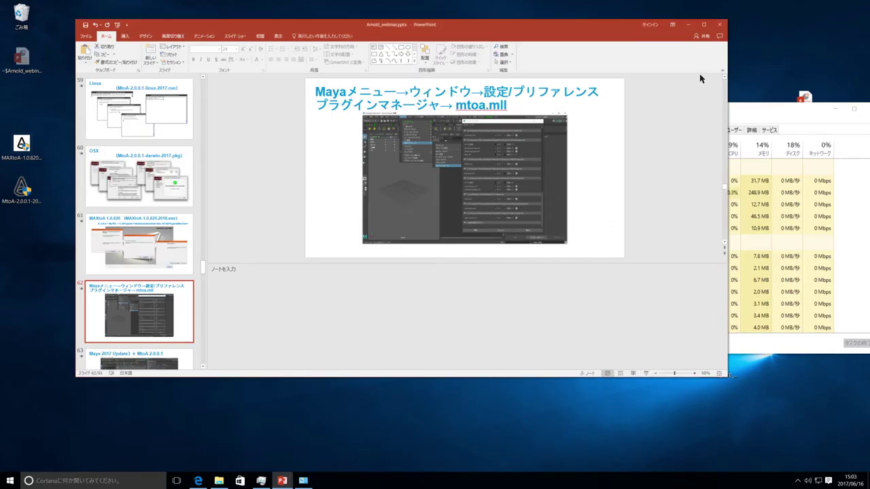
left_click(673, 26)
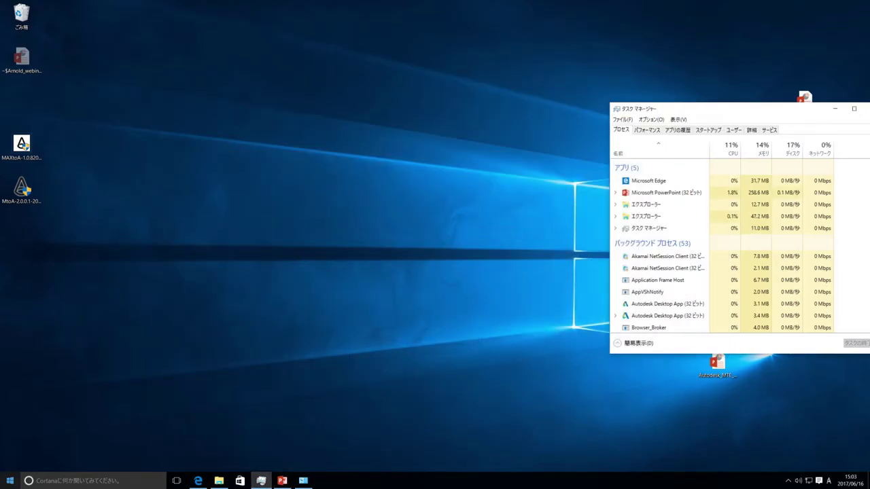
Step: Launch Autodesk Maya 2017, open its Plug-in Manager and find the mtoa.mll entry
left_click(10, 480)
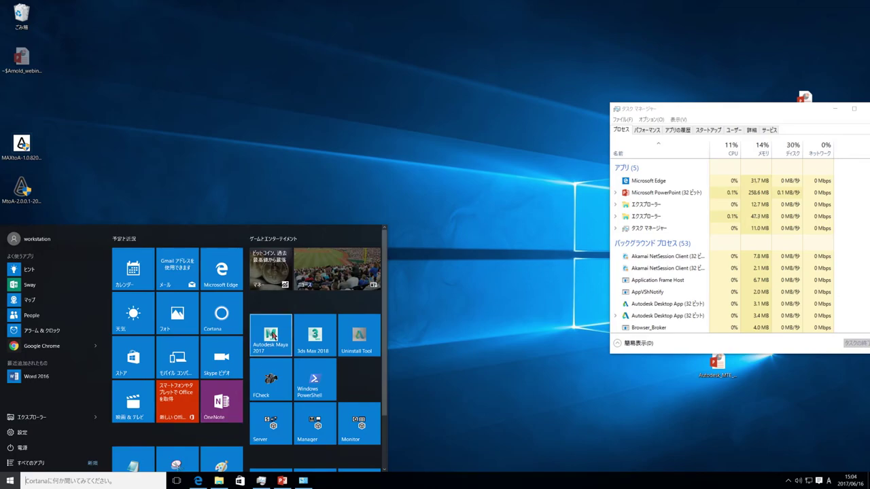
left_click(271, 334)
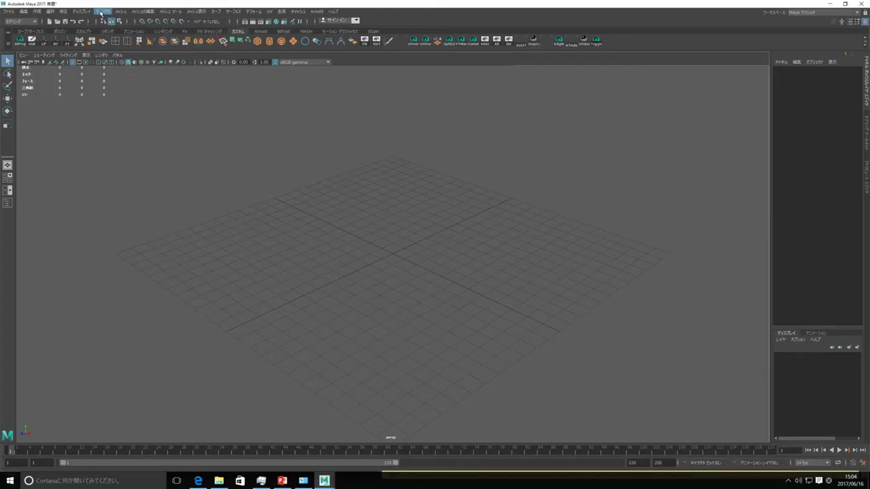
left_click(101, 12)
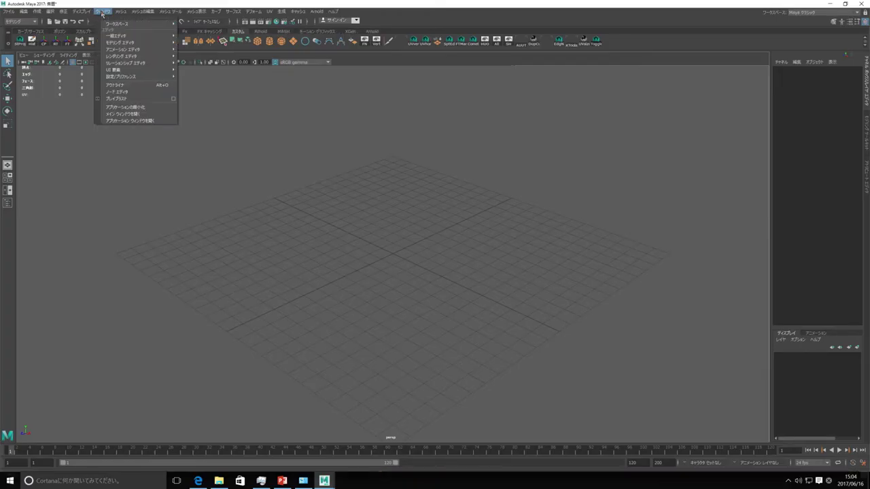
mouse_move(126, 80)
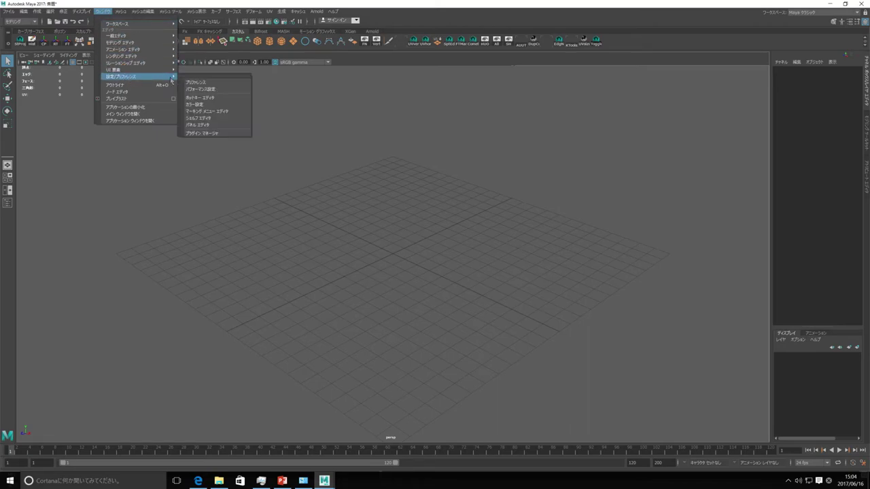
left_click(210, 134)
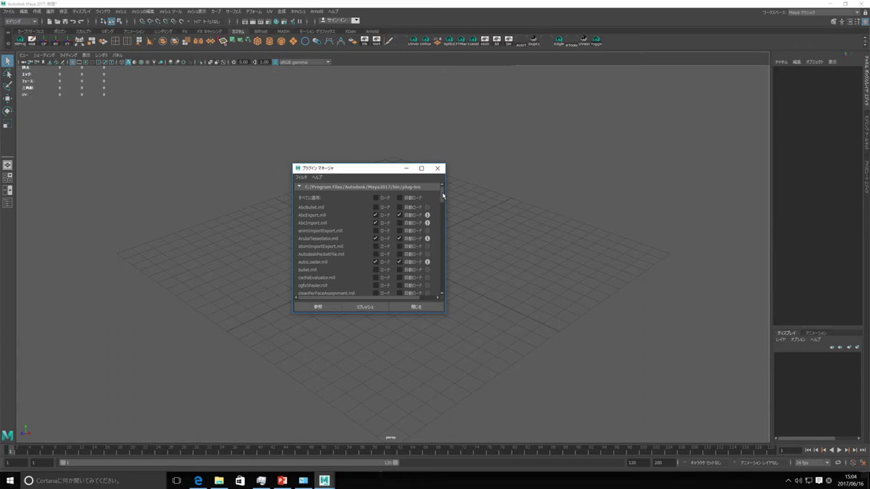
left_click_drag(442, 195, 438, 274)
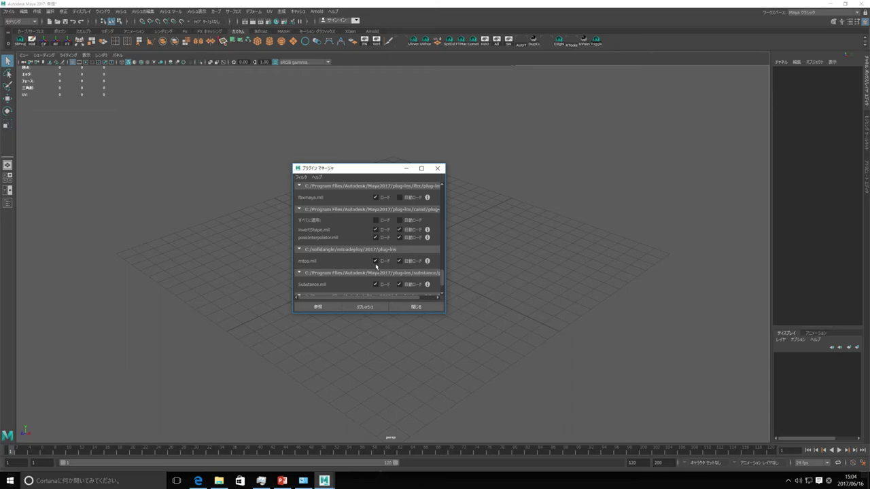
Step: Look over the Arnold commands and check the plug-in version in the mtoa.mll information window, closing that window
left_click(318, 12)
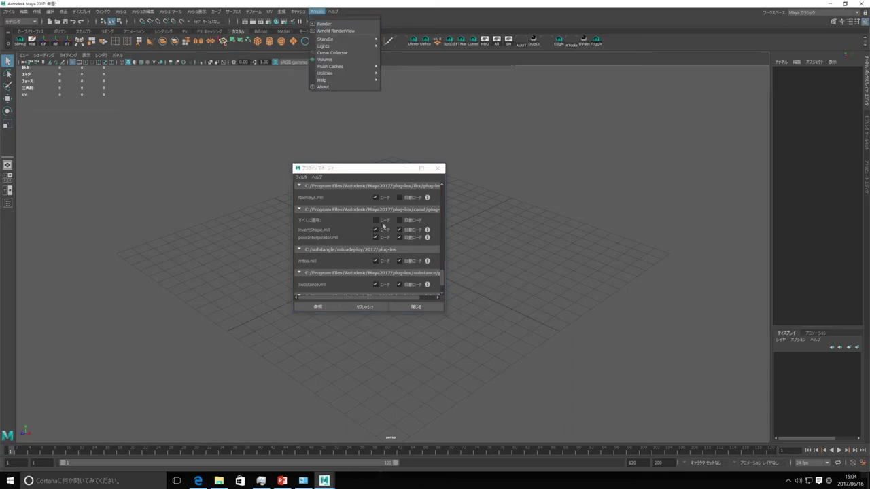
left_click(430, 266)
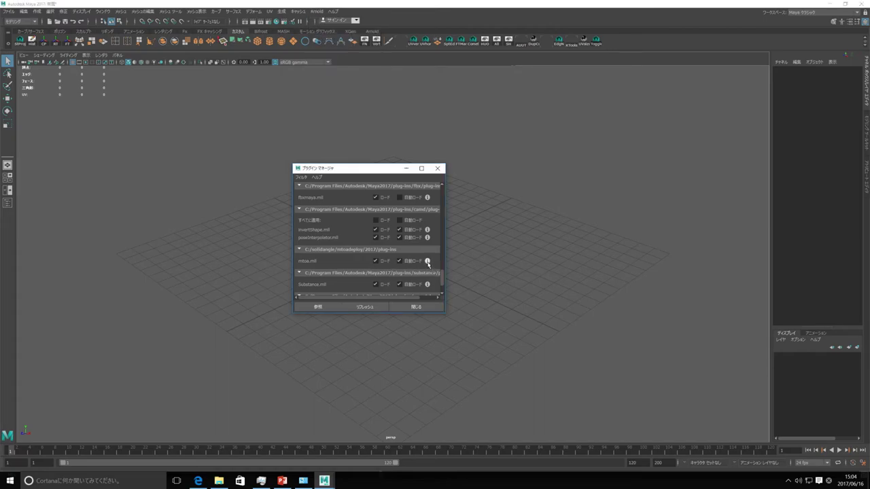
left_click(428, 262)
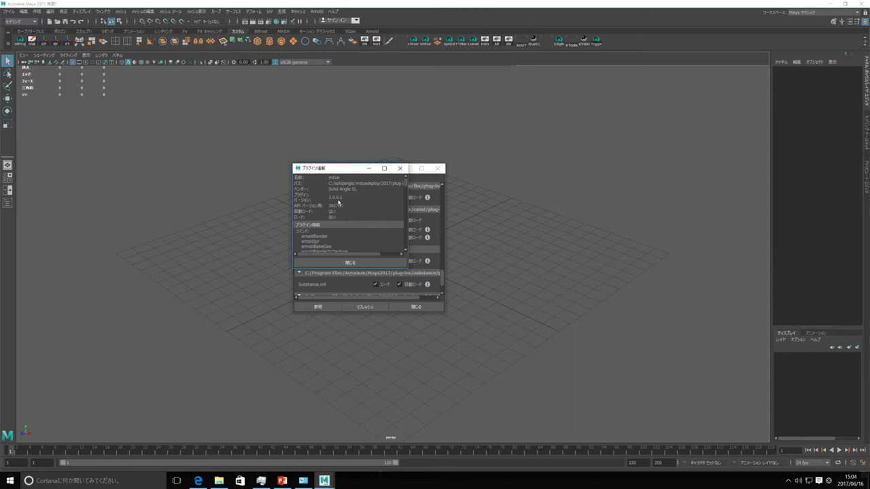
left_click(400, 168)
Step: View the MtoA and Arnold Core versions in Arnold's About window, and close it along with the Plug-in Manager
left_click(316, 12)
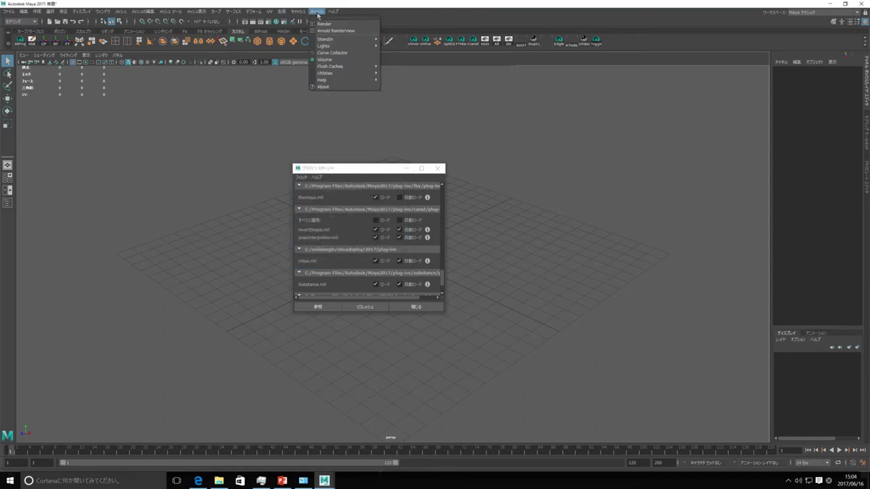
left_click(327, 89)
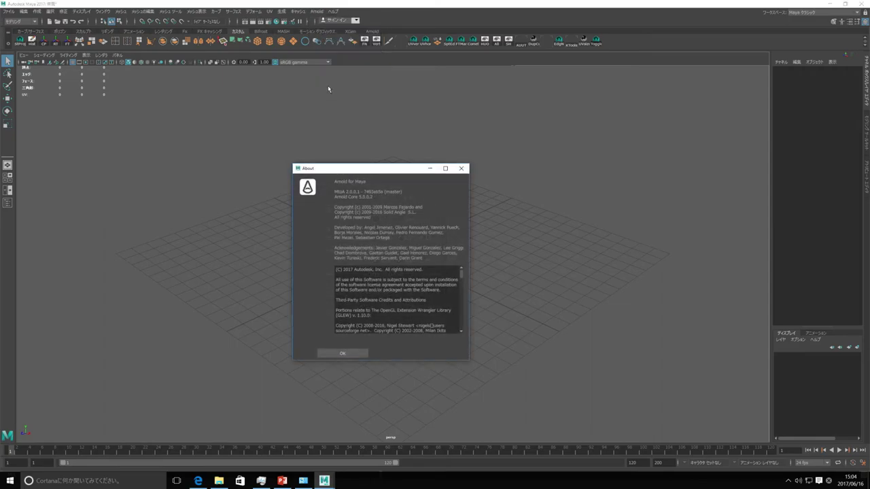
left_click_drag(413, 168, 576, 116)
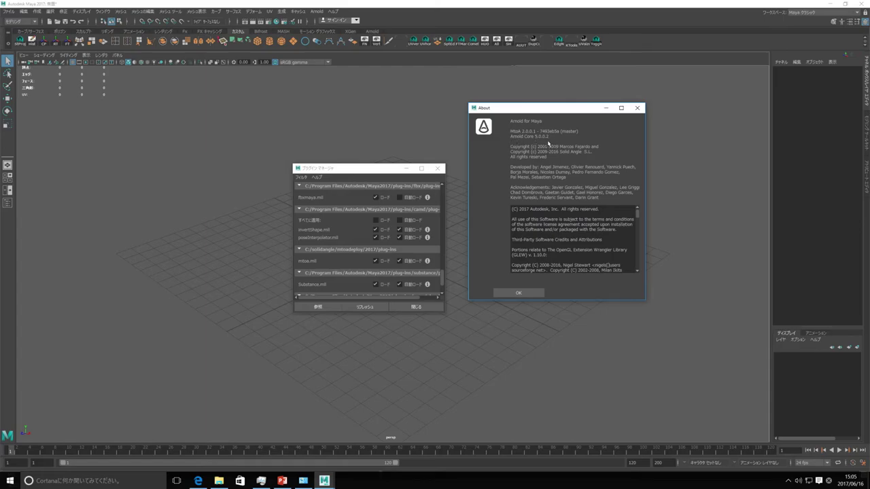
left_click(531, 295)
left_click(431, 306)
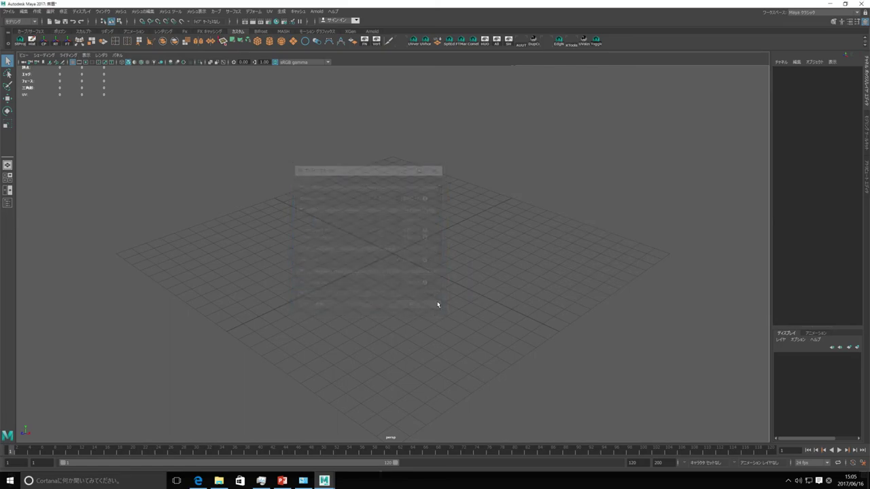